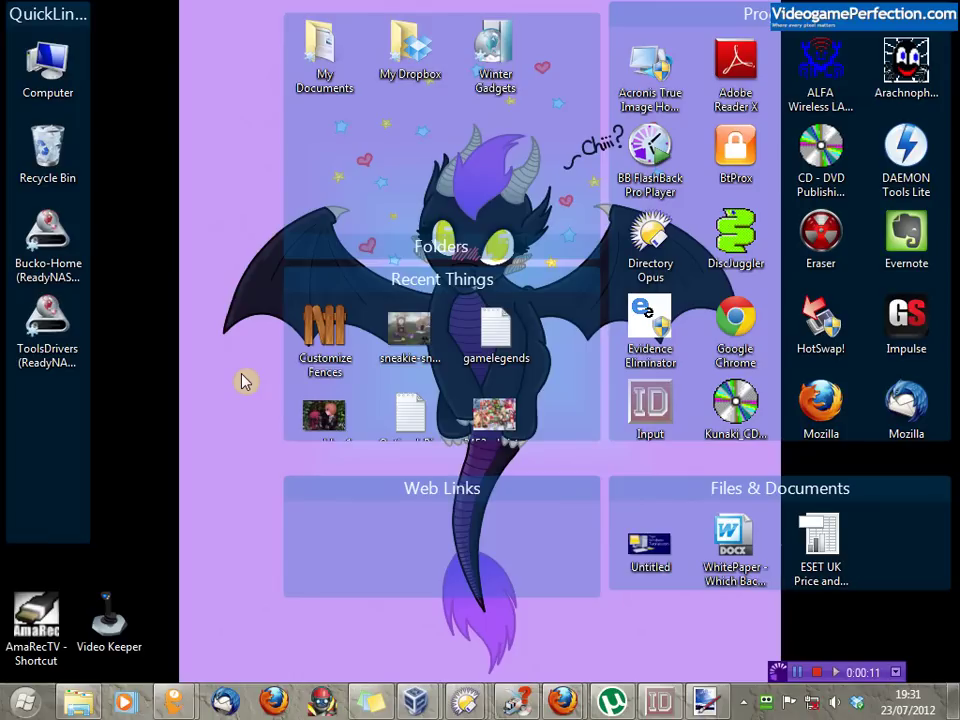
- Restore the Firefox window showing the Startech PEXHDCAP capture tutorial on YouTube
mouse_move(560, 695)
click(461, 600)
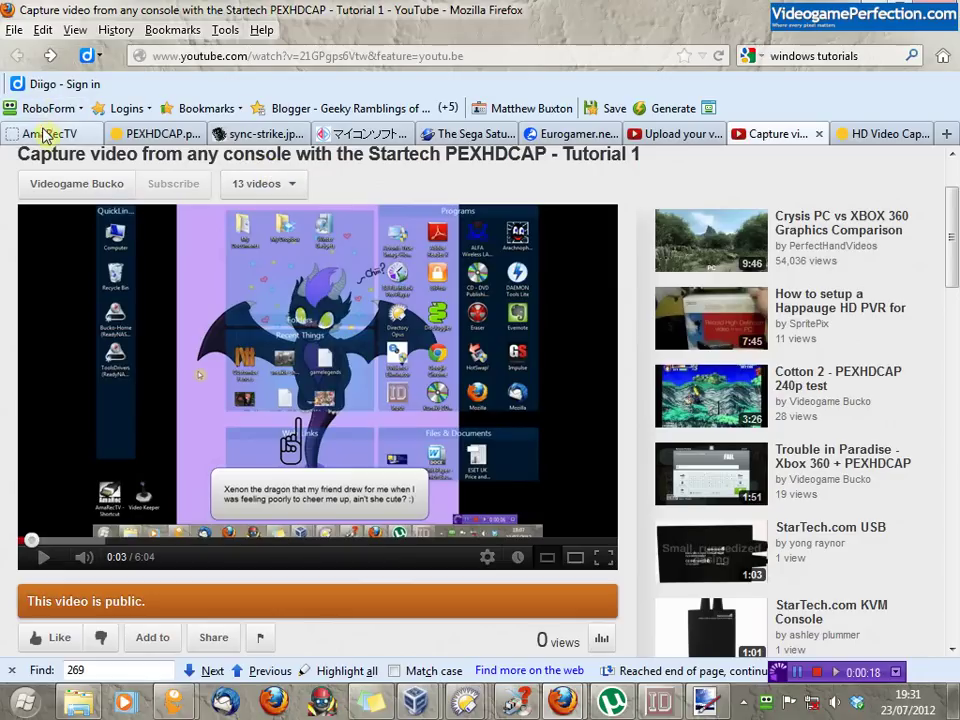
- View the AmaRecTV download page in Firefox, then minimise everything to show the desktop
click(45, 135)
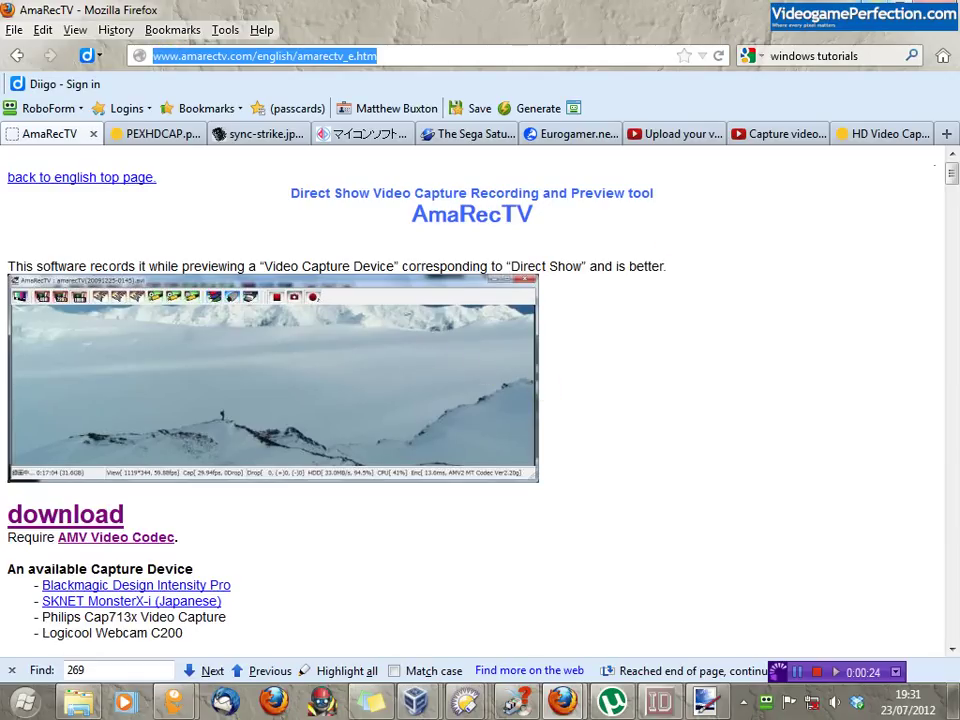
key(super+d)
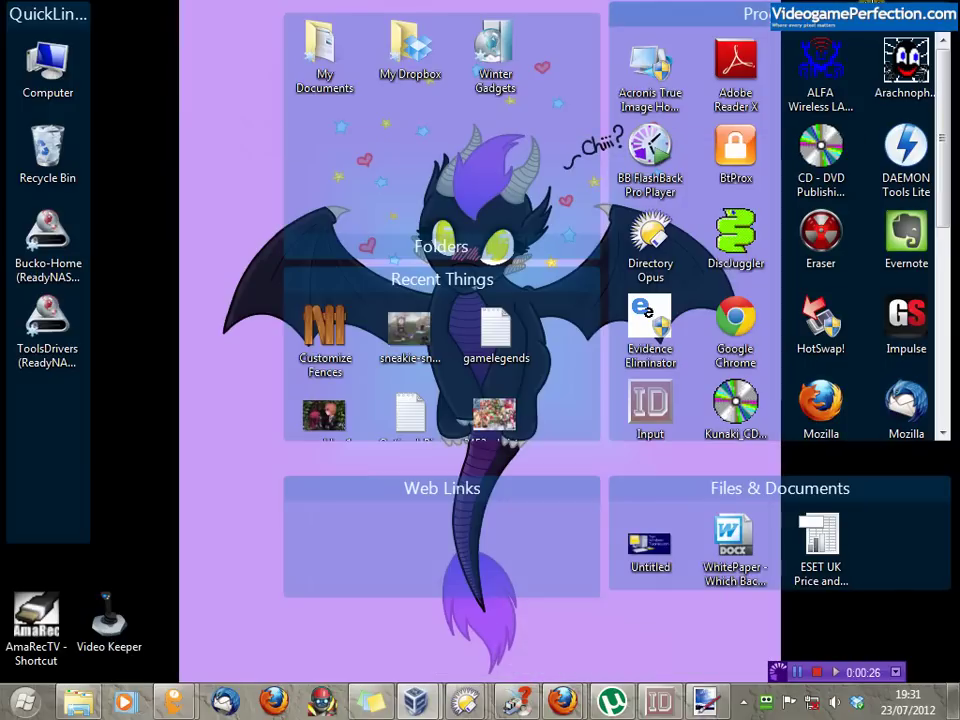
- Launch AmaRecTV from its desktop shortcut and bring up the context menu over the live game feed
double_click(50, 615)
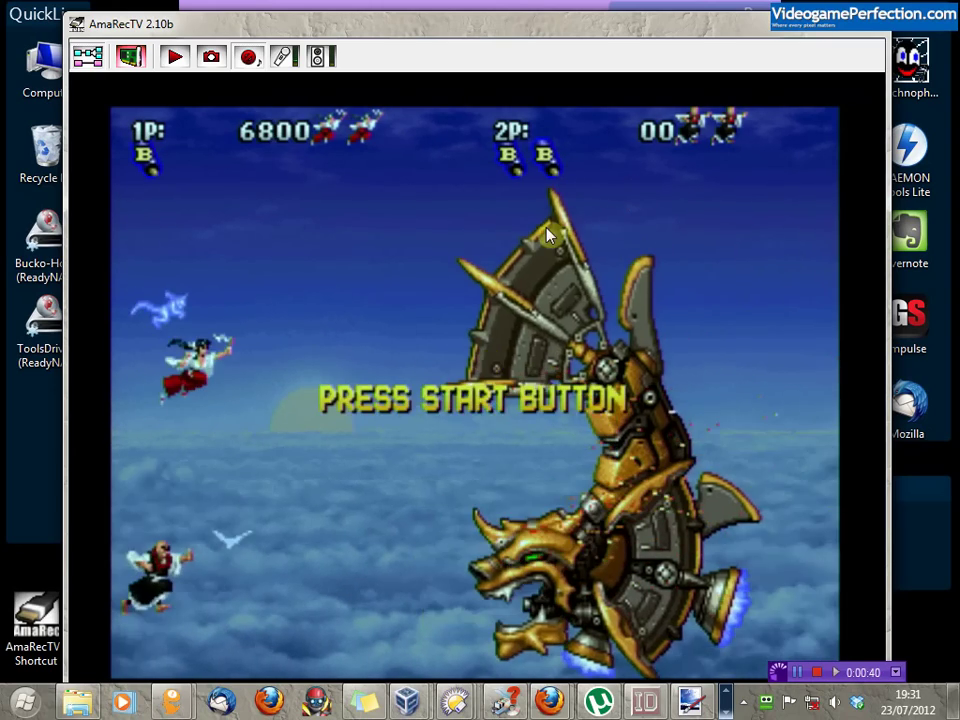
right_click(398, 172)
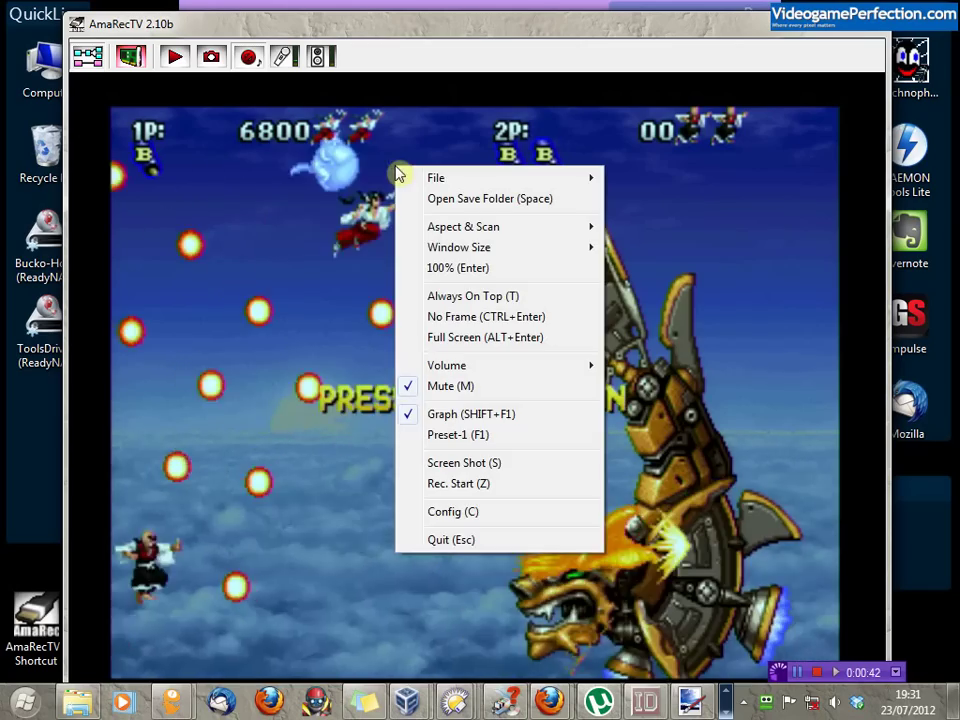
- Open Config and check General settings: save folder F:\Videogame Recordings, file name amarec
click(461, 516)
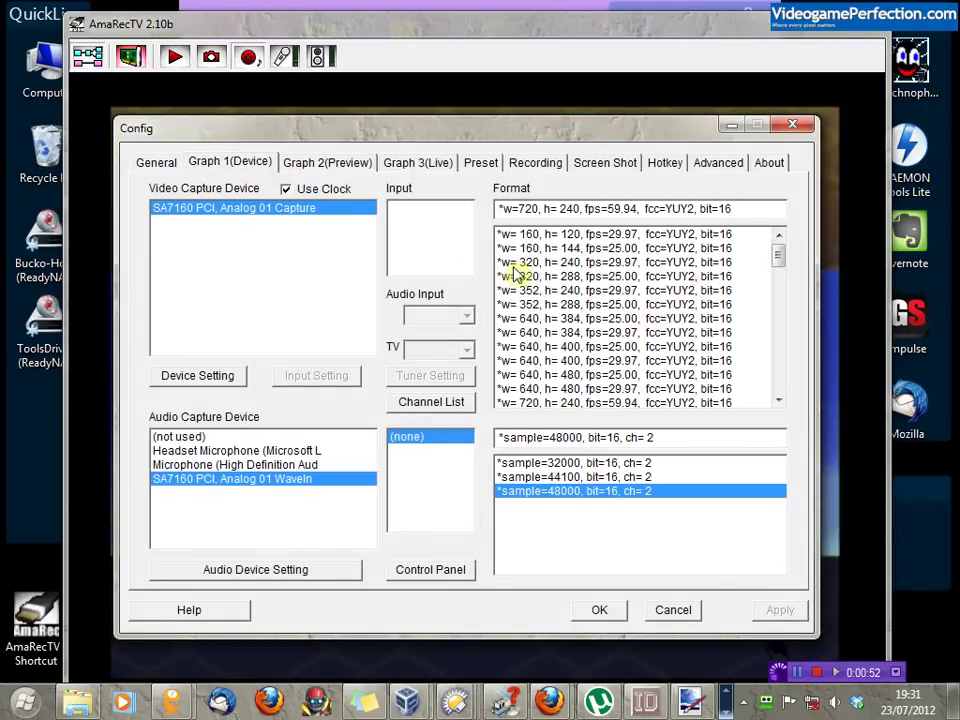
click(150, 163)
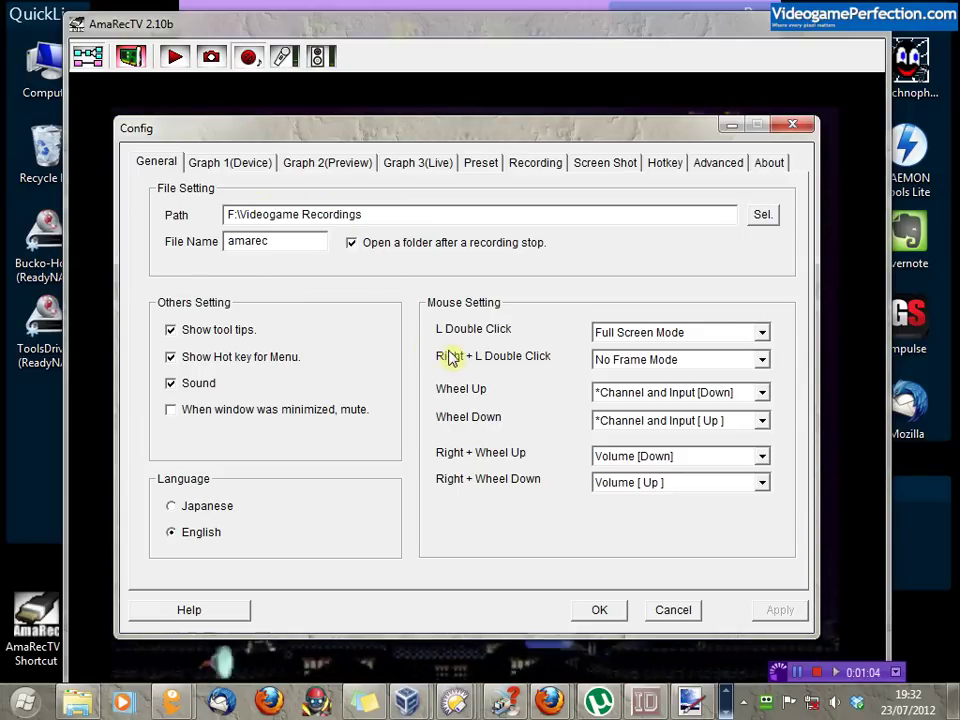
- On Graph 1 (Device), select SA7160 PCI, Analog 01 Capture as the video capture device
click(233, 168)
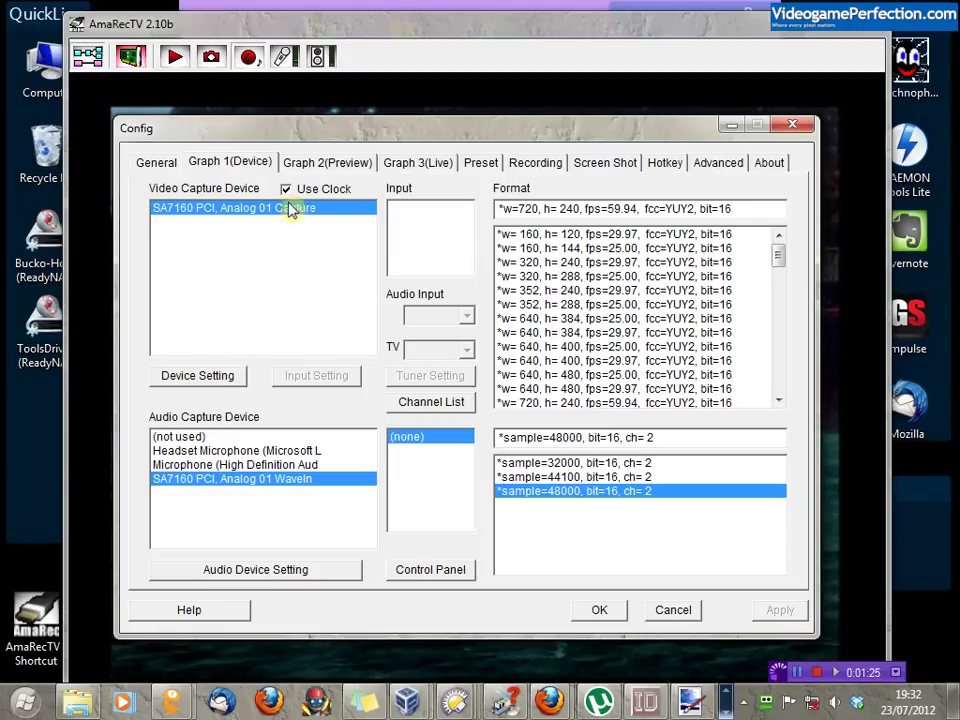
click(257, 208)
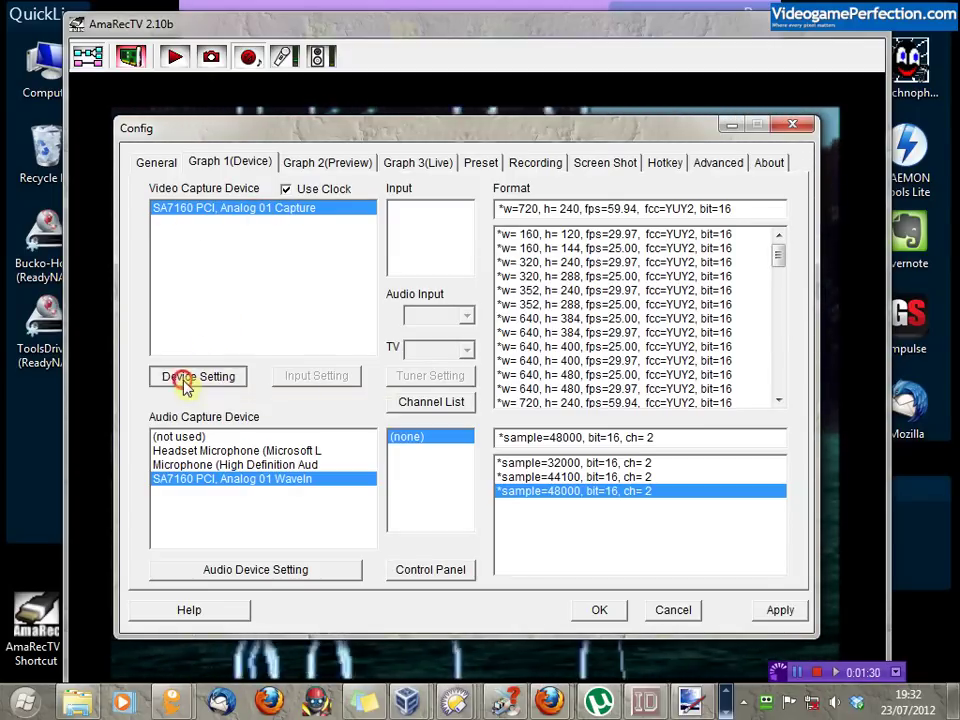
- Review the capture card's Video Proc Amp values, brightness 119 and contrast 135, and accept with OK
click(197, 376)
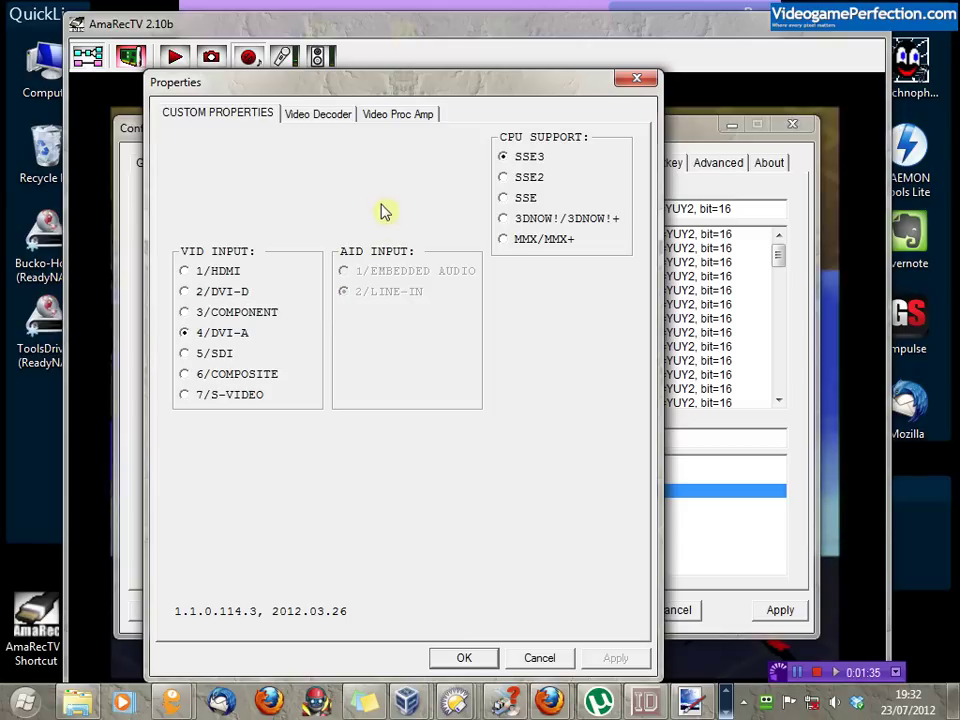
click(409, 117)
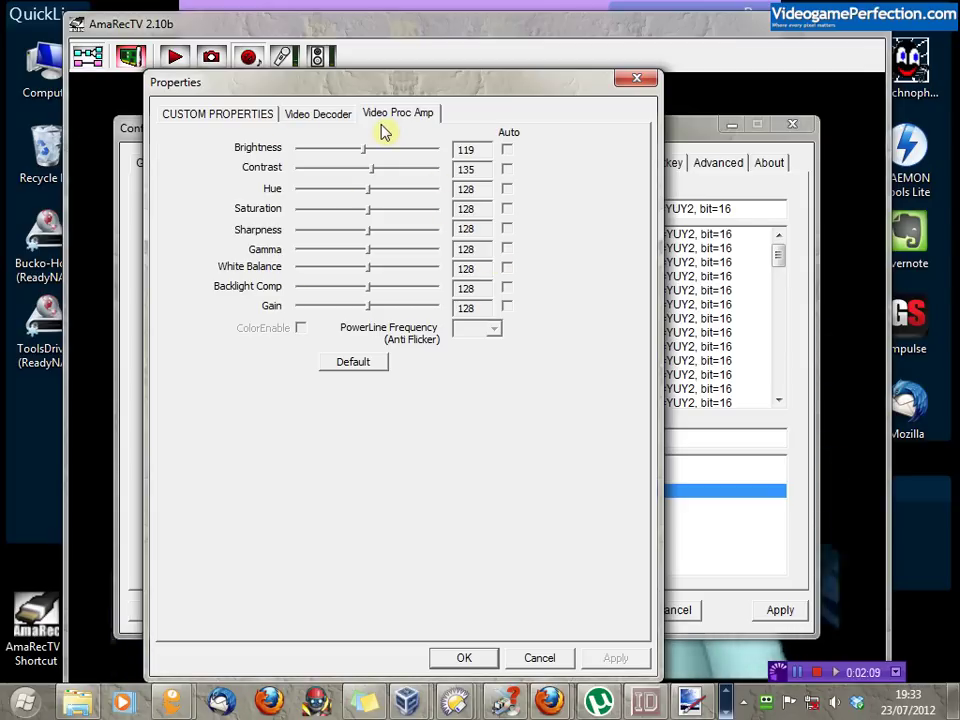
click(457, 660)
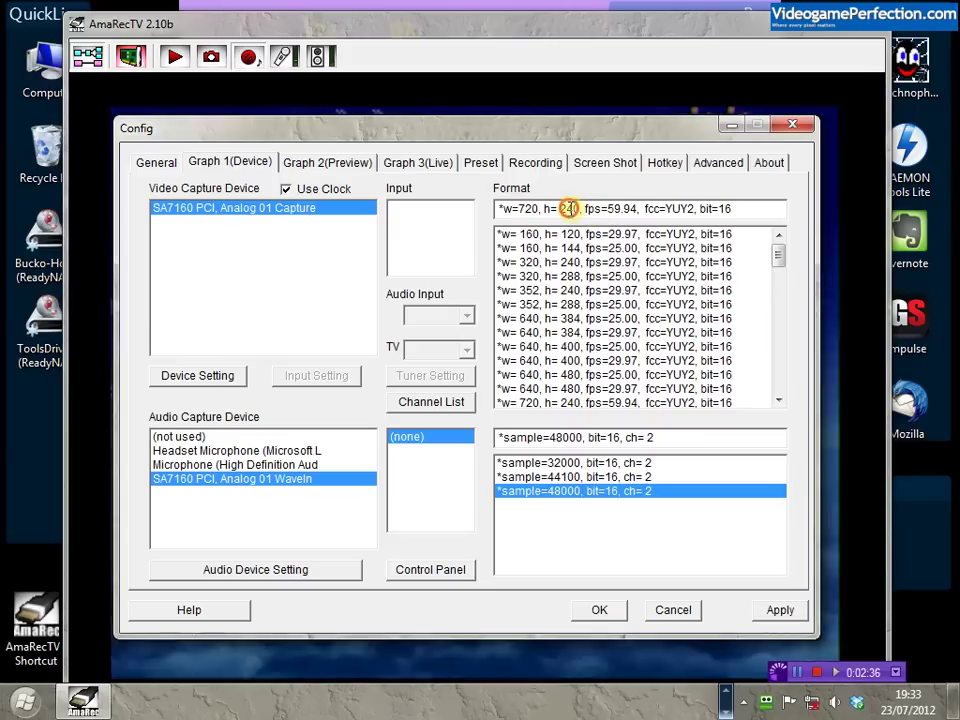
- Check the device Format field, then move to the Graph 2 (Preview) settings
click(613, 208)
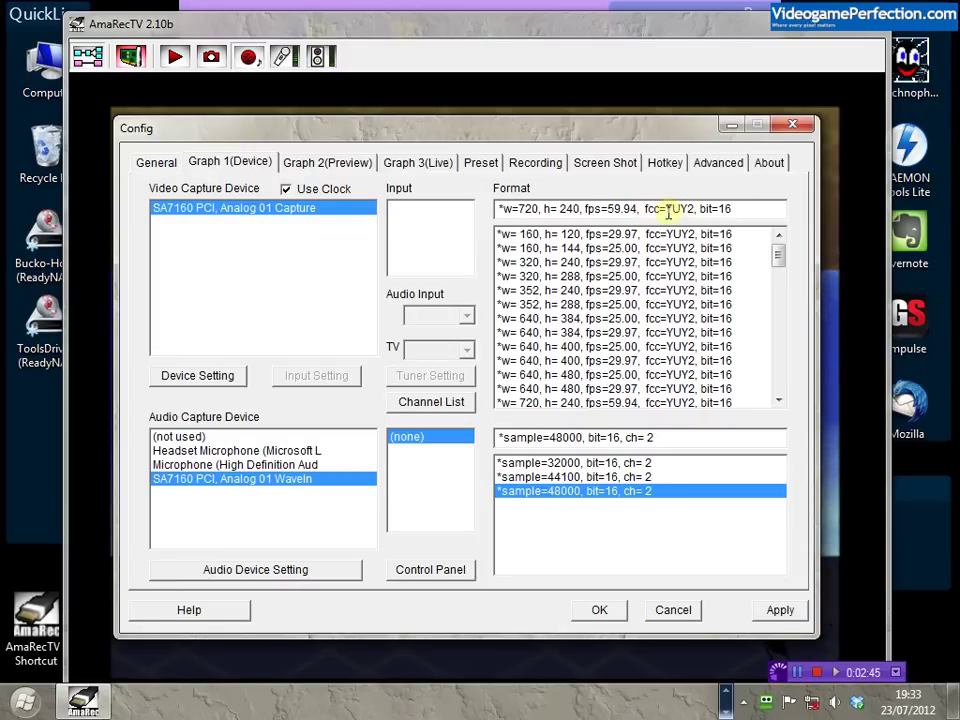
click(330, 166)
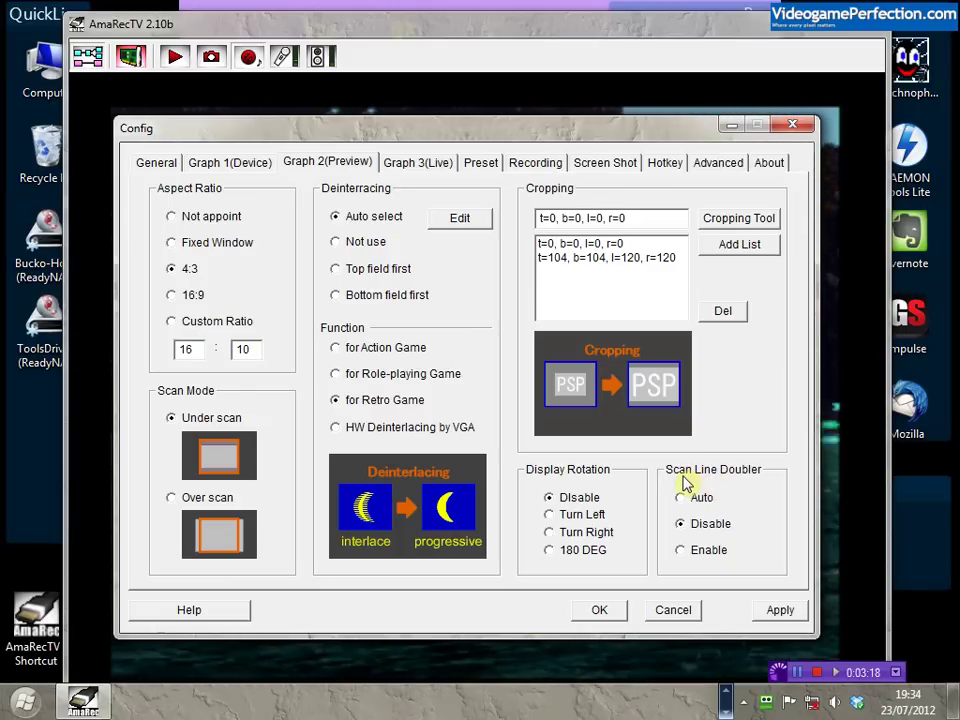
- Set the preview's Scan Line Doubler to Enable, briefly checking the Recording tab
click(681, 552)
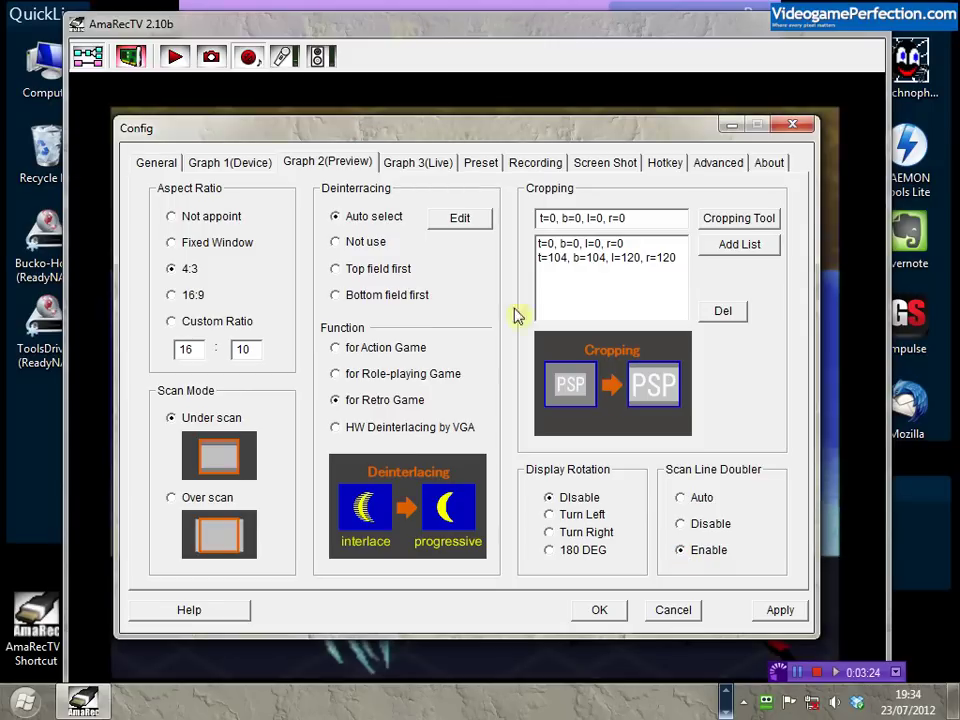
click(538, 165)
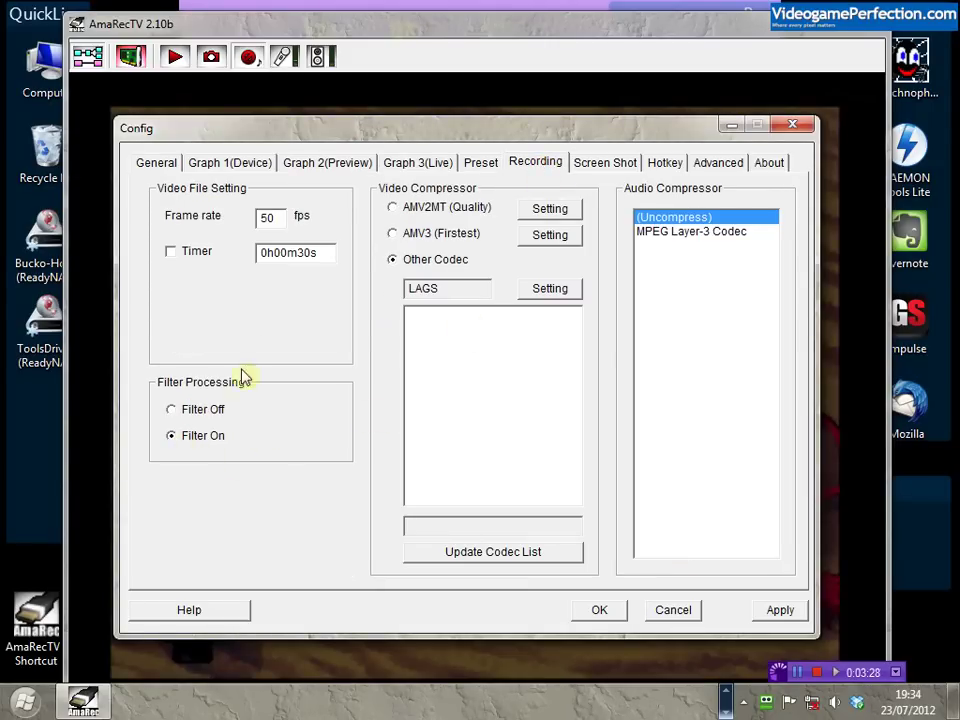
click(345, 167)
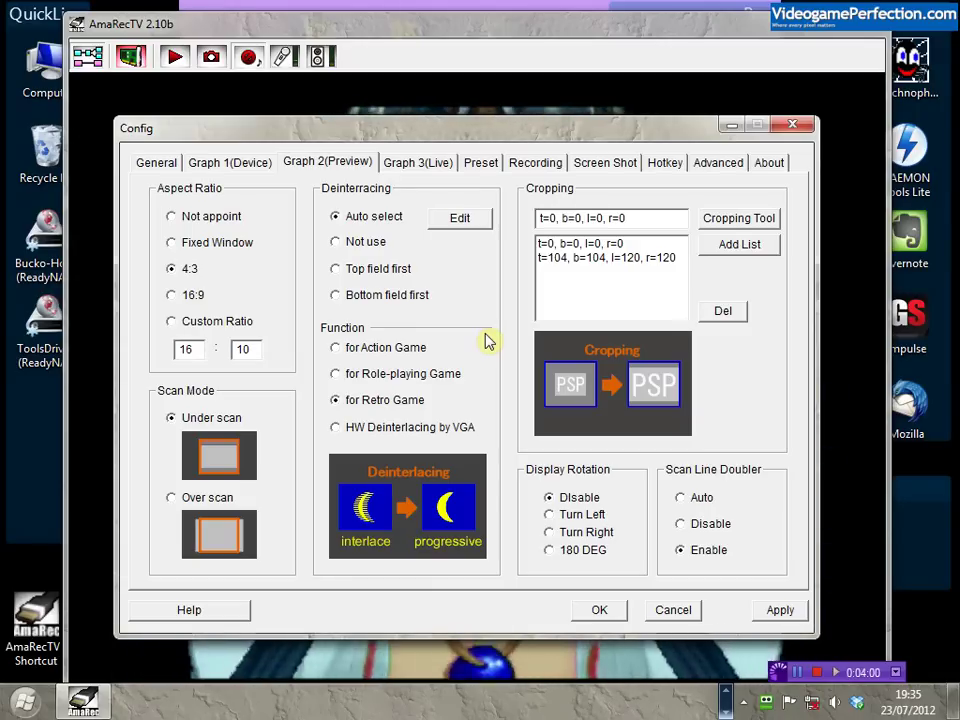
- In Recording settings, choose Other Codec as the video compressor
click(527, 166)
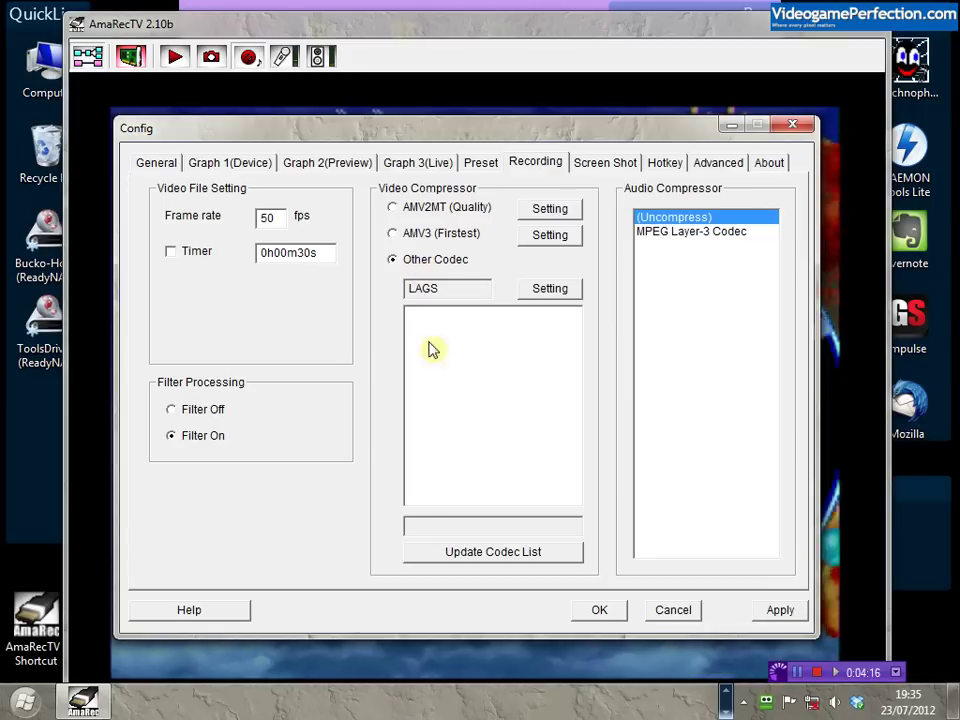
click(433, 261)
- Refresh the codec list, pick LAGS Lagarith Lossless Codec, and open its settings
click(478, 558)
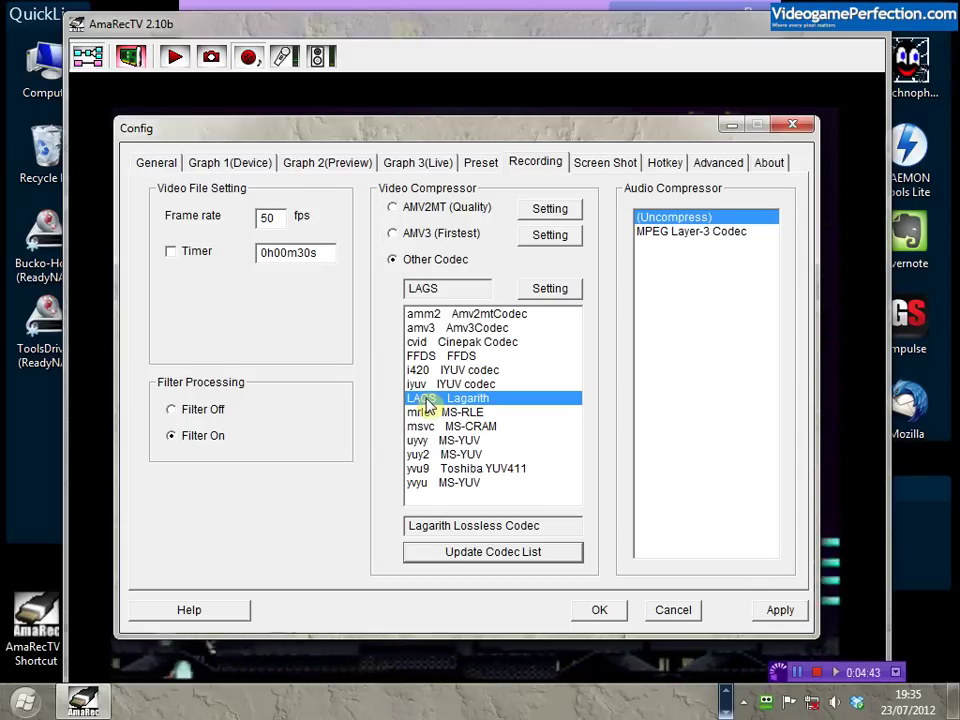
click(559, 293)
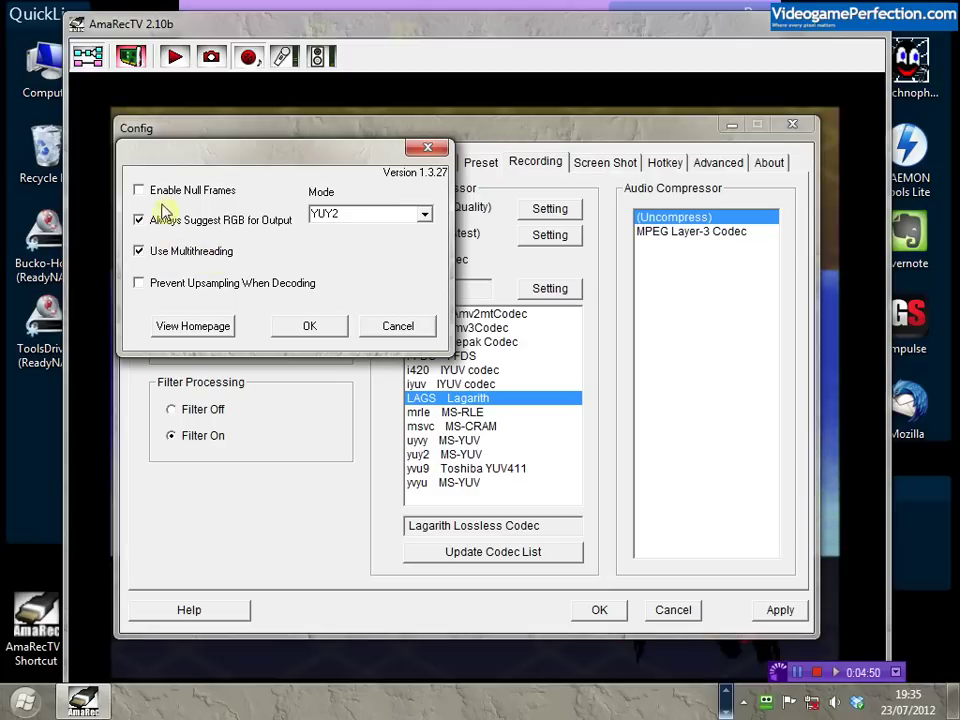
- Enable Null Frames in the Lagarith settings, keeping YUY2 mode and multithreading, and confirm
mouse_move(172, 193)
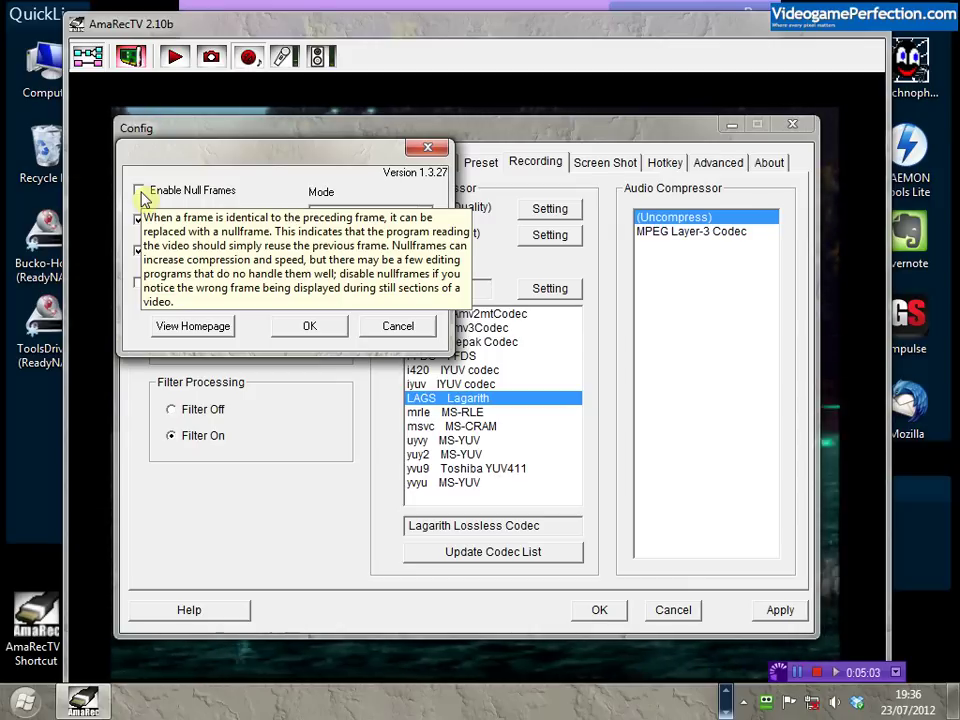
click(140, 191)
click(332, 328)
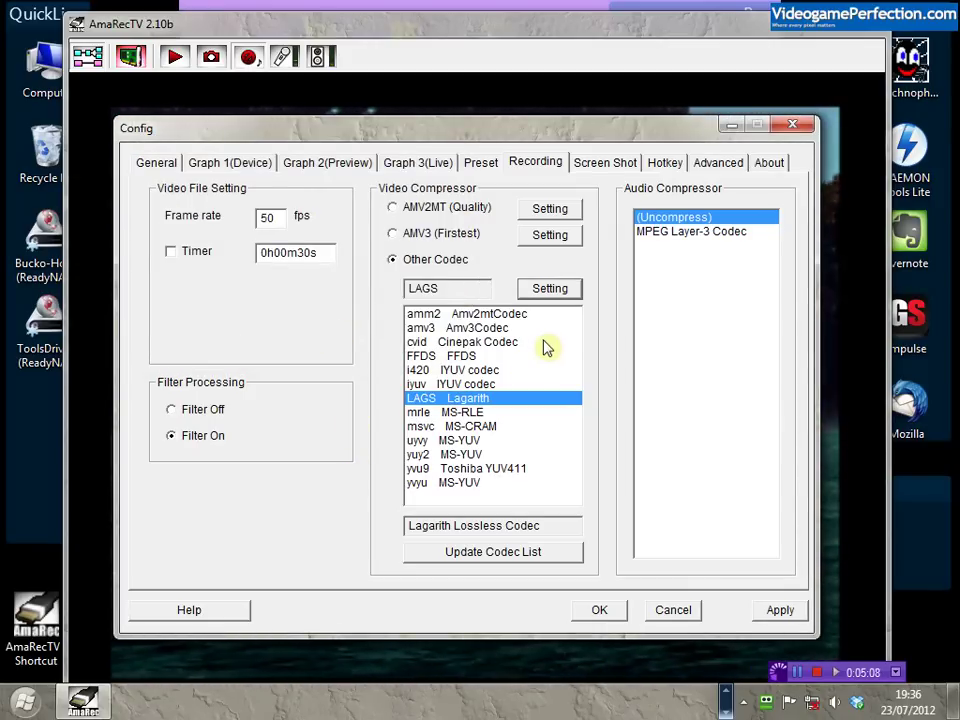
click(605, 162)
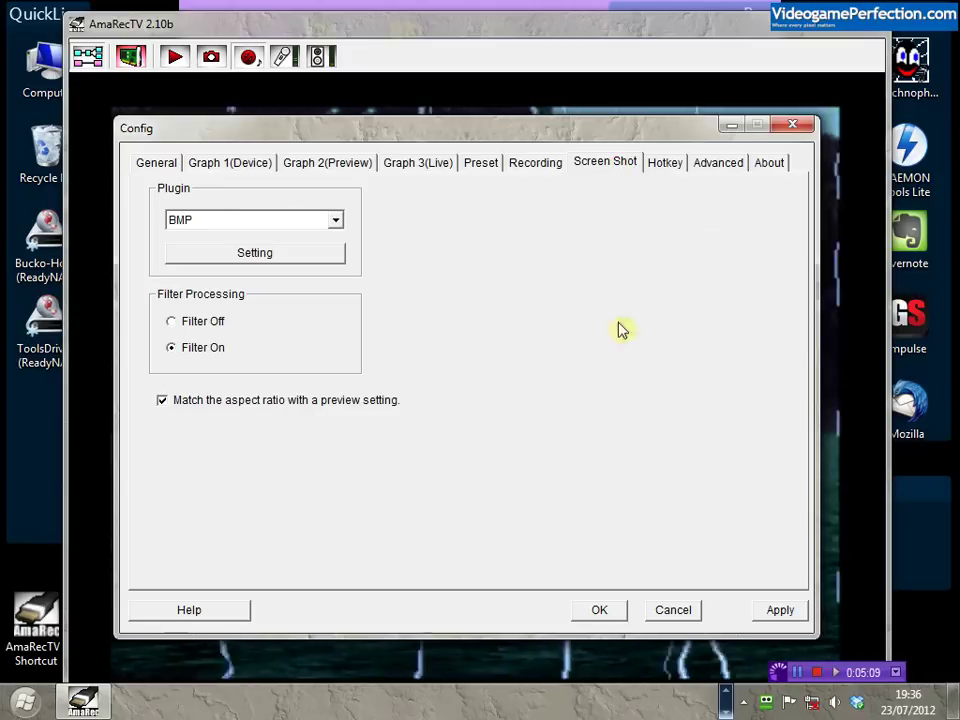
click(243, 224)
click(240, 222)
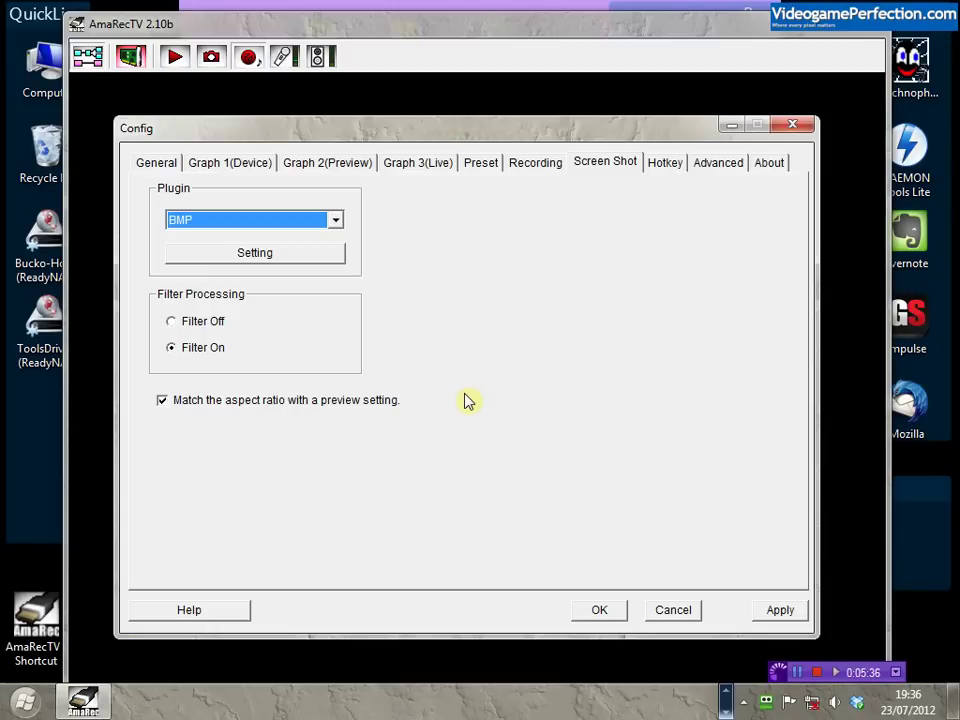
click(516, 164)
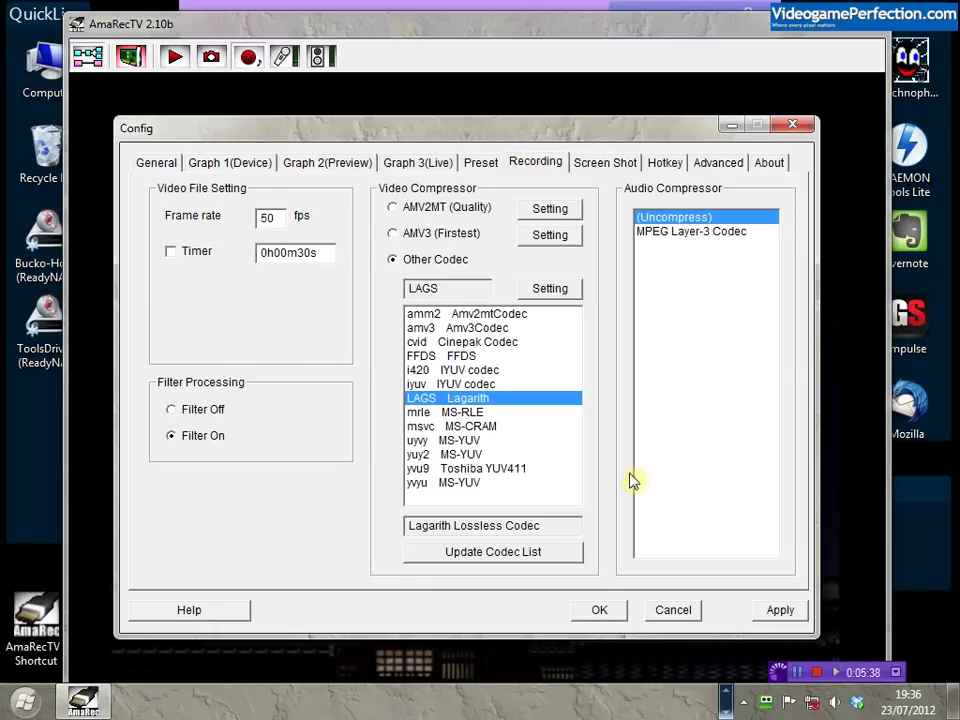
- Save the configuration, start a test recording, and open the F:\Videogame Recordings folder
click(331, 164)
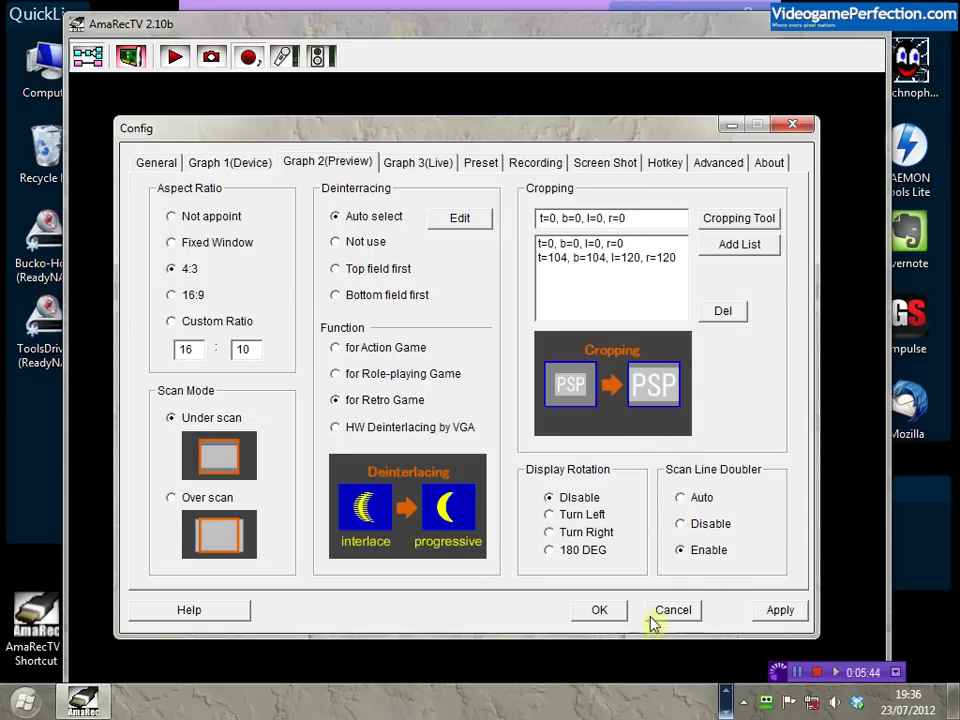
click(605, 610)
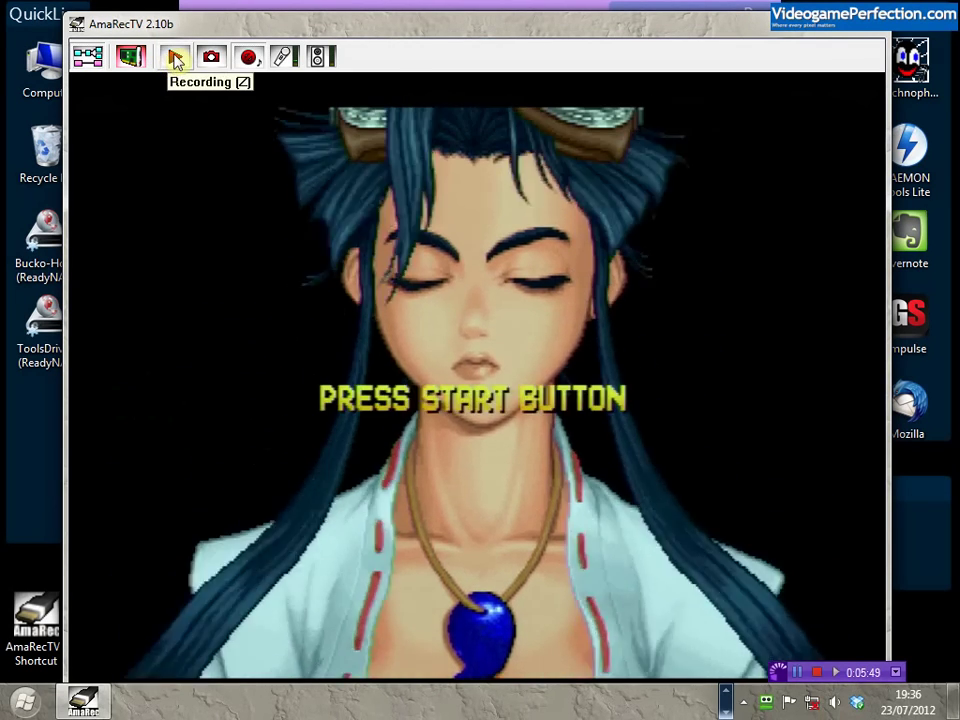
click(174, 59)
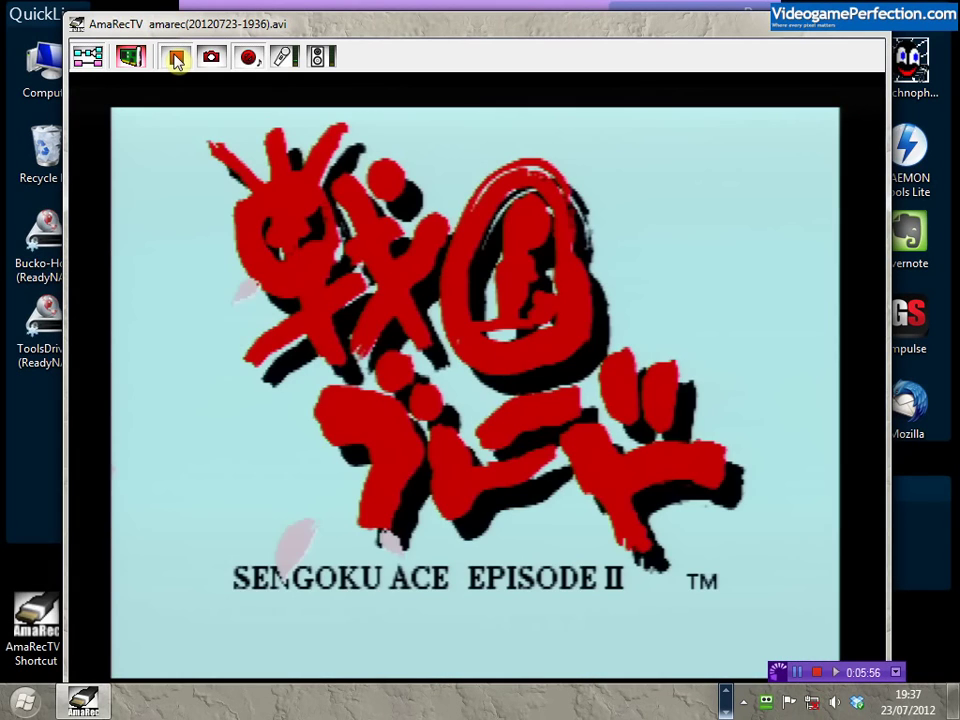
click(176, 60)
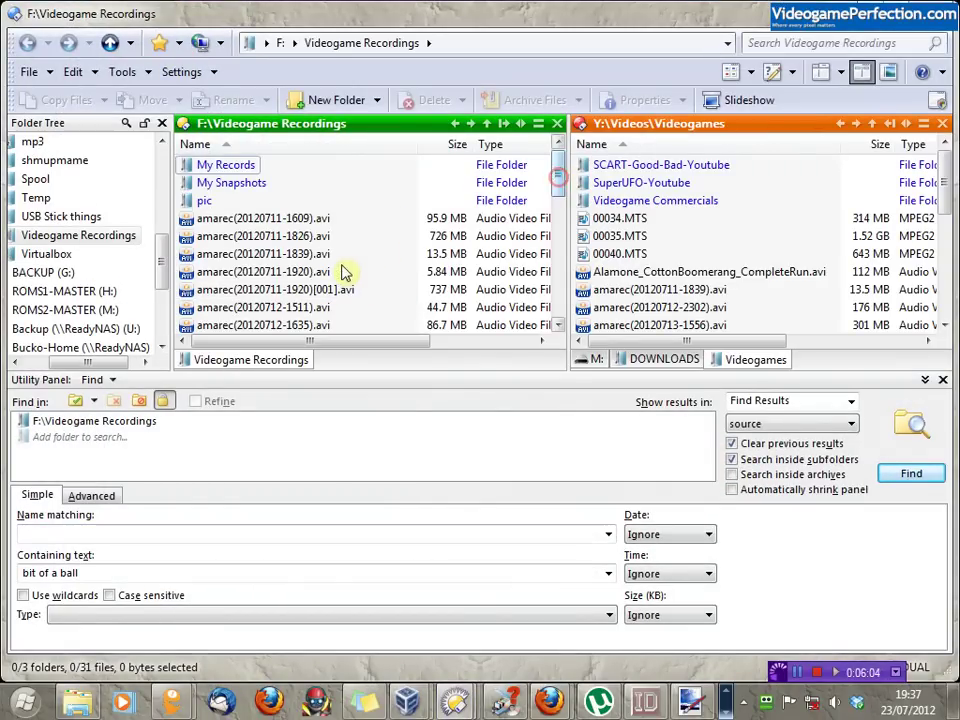
scroll(369, 255, down, 3)
scroll(369, 256, down, 1)
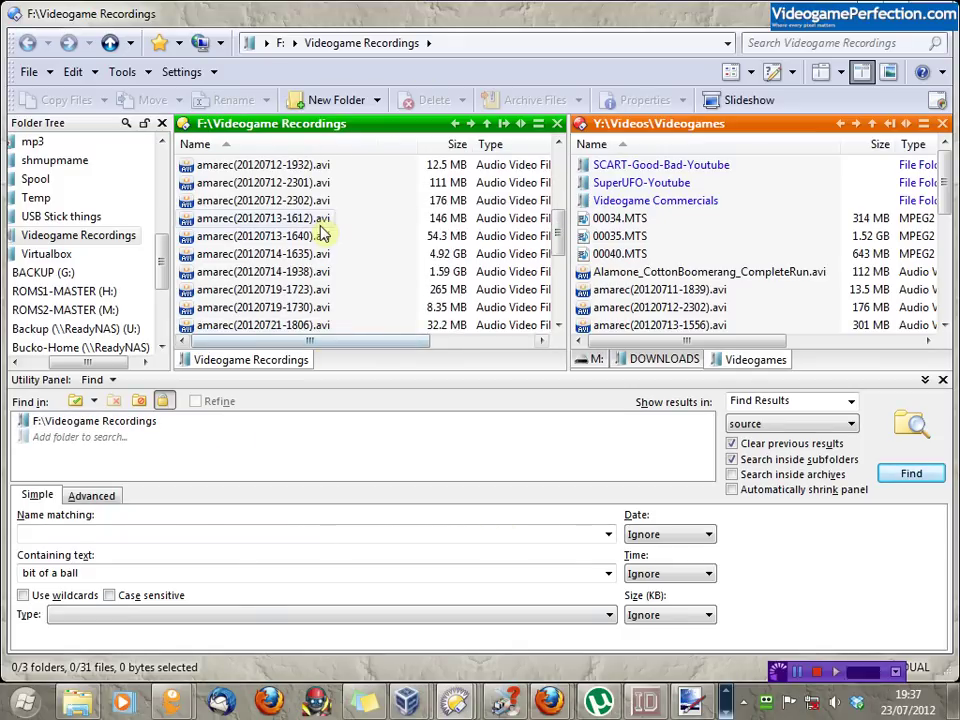
scroll(322, 233, down, 1)
scroll(351, 290, down, 1)
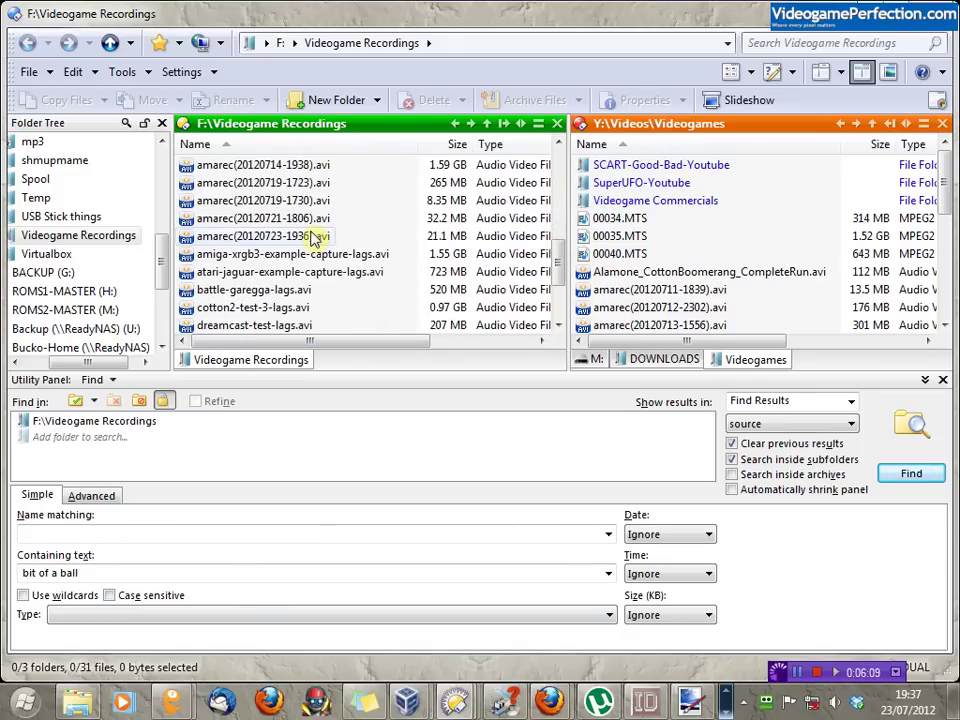
mouse_move(315, 238)
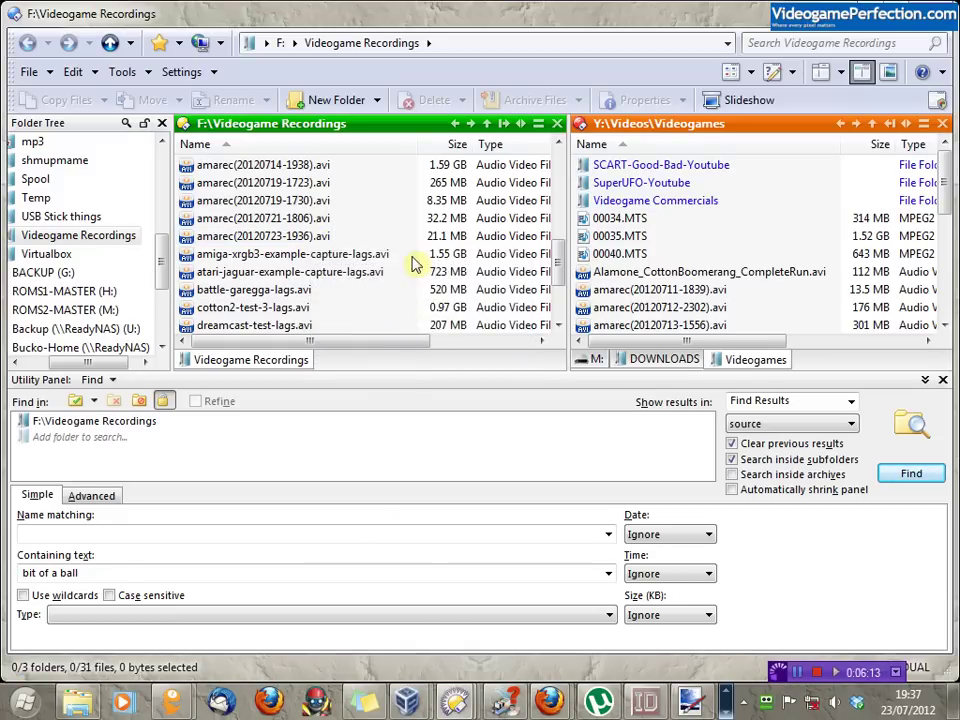
click(281, 240)
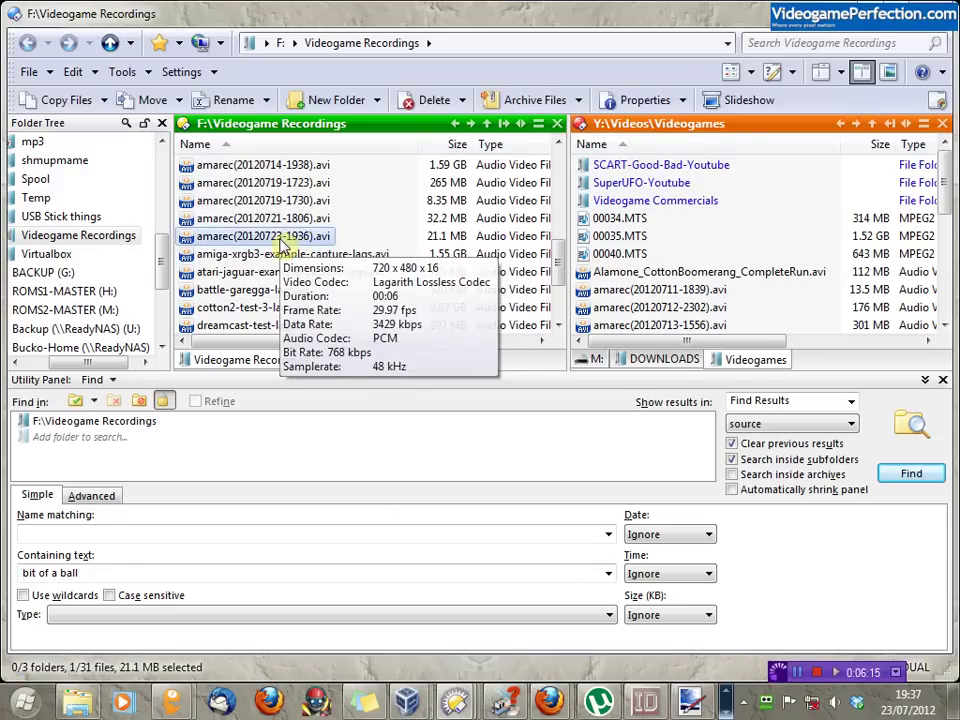
- Play the 6-second test AVI in Zoom Player, stop it, and return to AmaRecTV
double_click(283, 240)
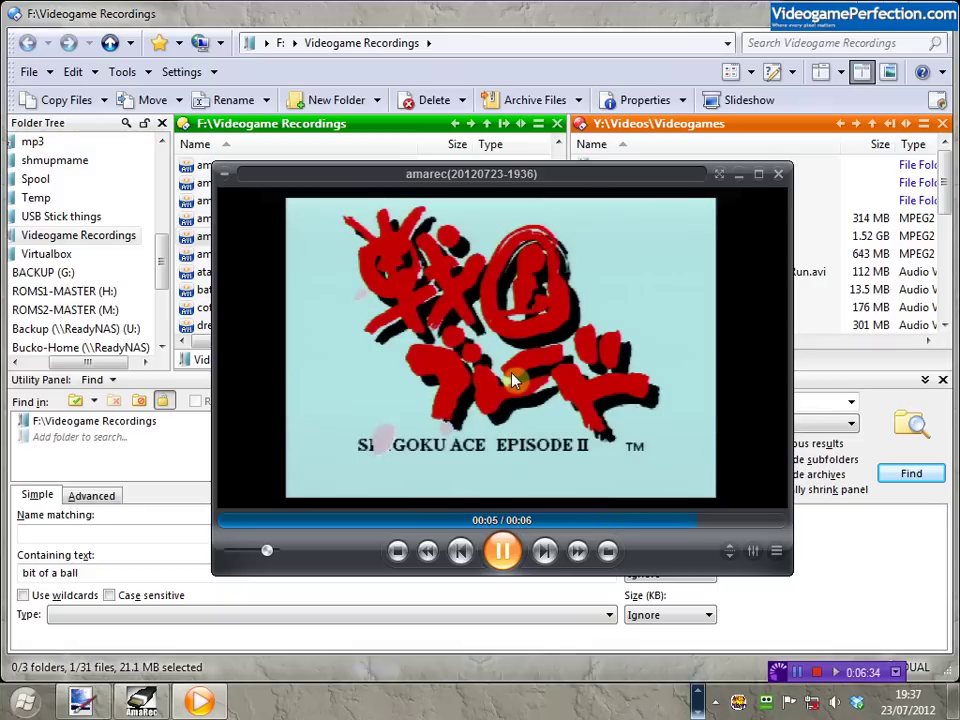
click(397, 551)
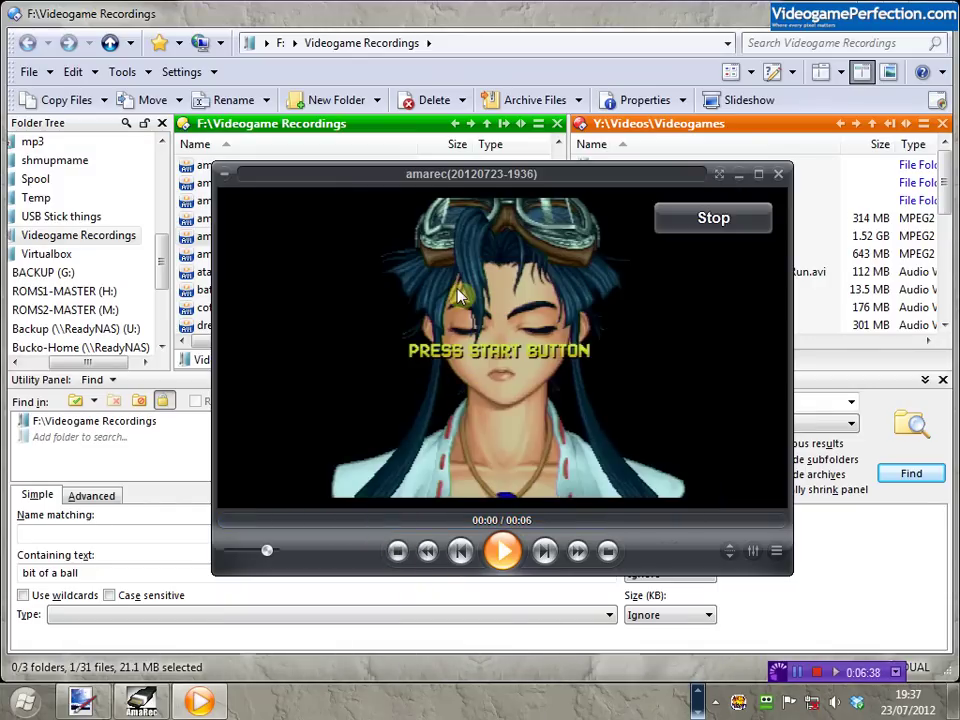
click(163, 708)
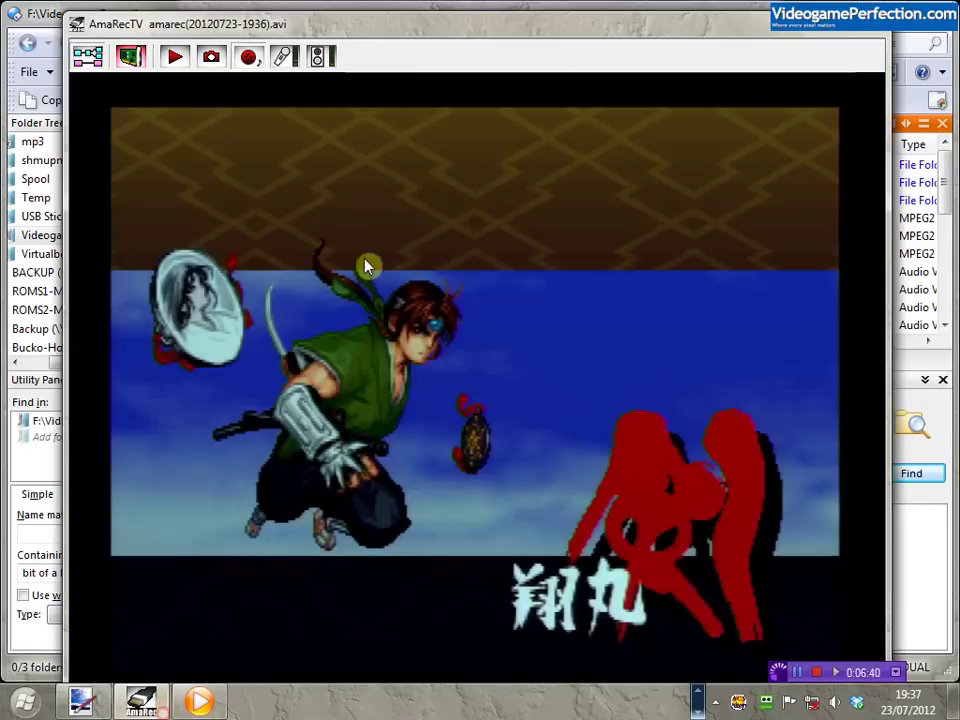
- Turn off Mixer in AmaRecTV's Graph 3 (Live) config, then reopen the test clip in Zoom Player
right_click(365, 133)
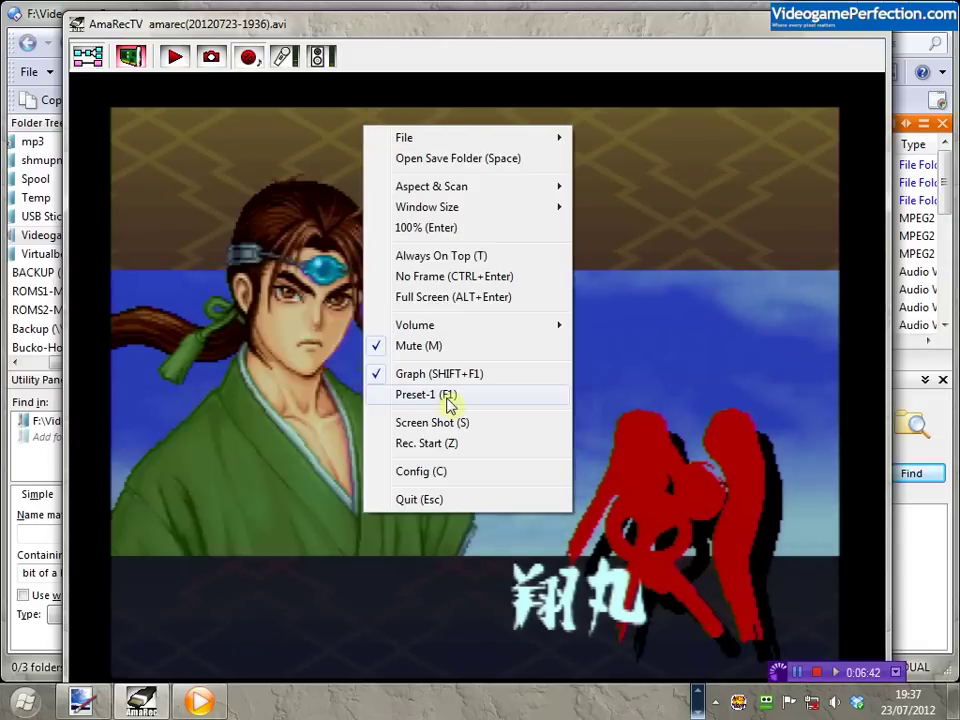
click(429, 474)
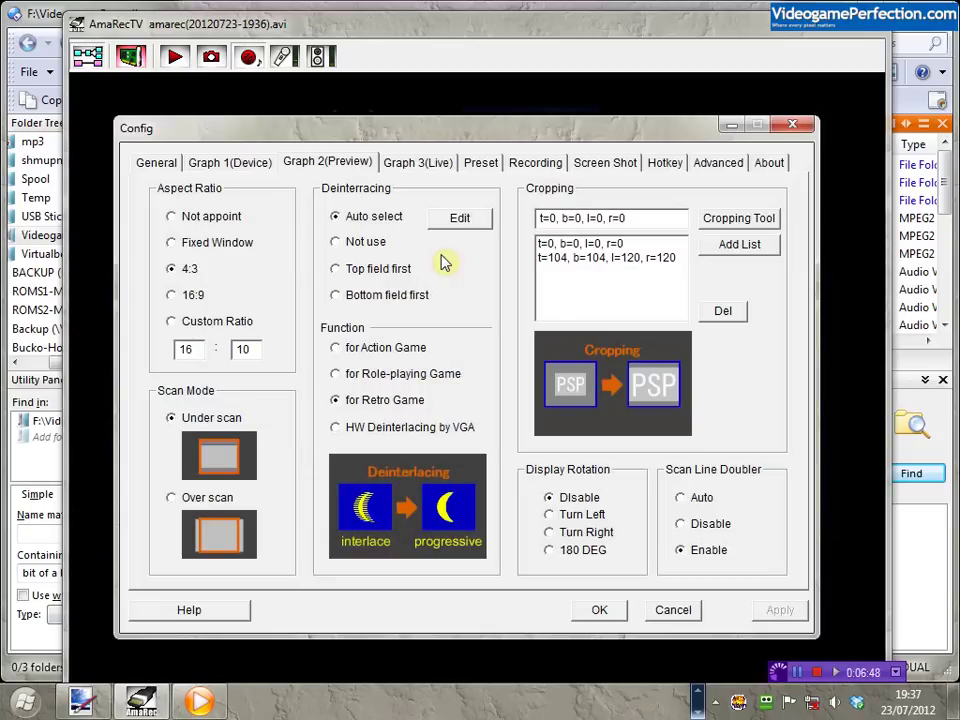
click(407, 170)
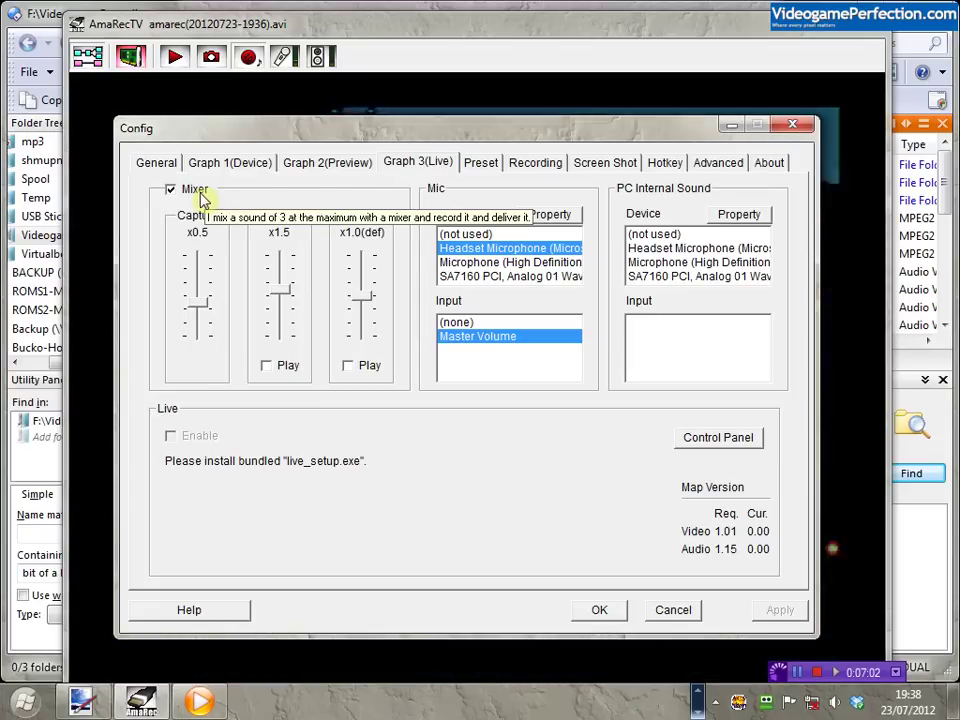
click(171, 191)
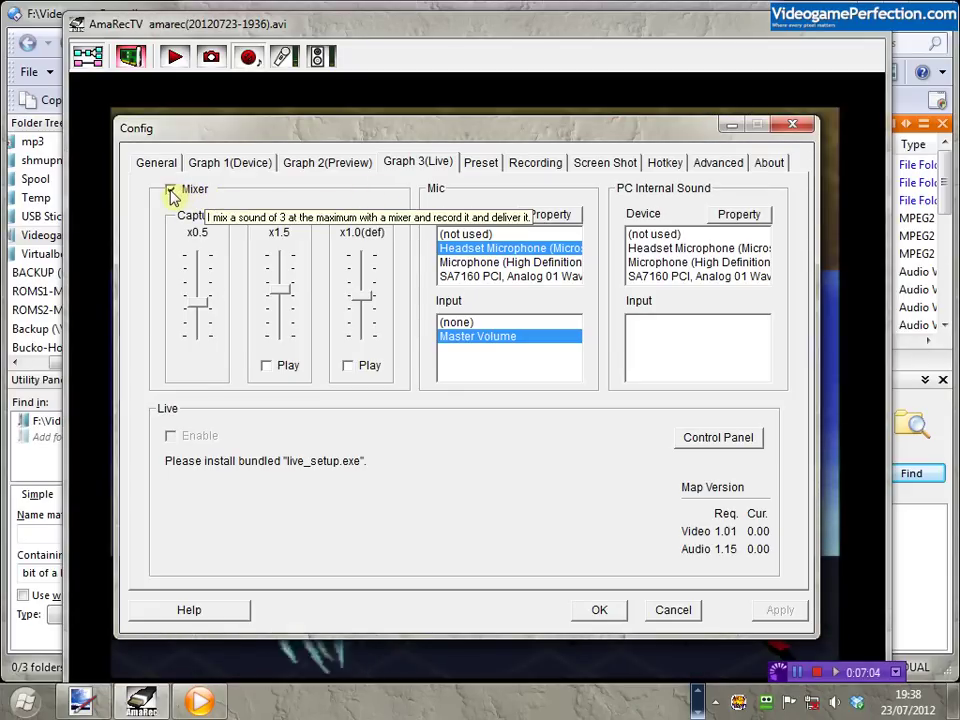
click(171, 191)
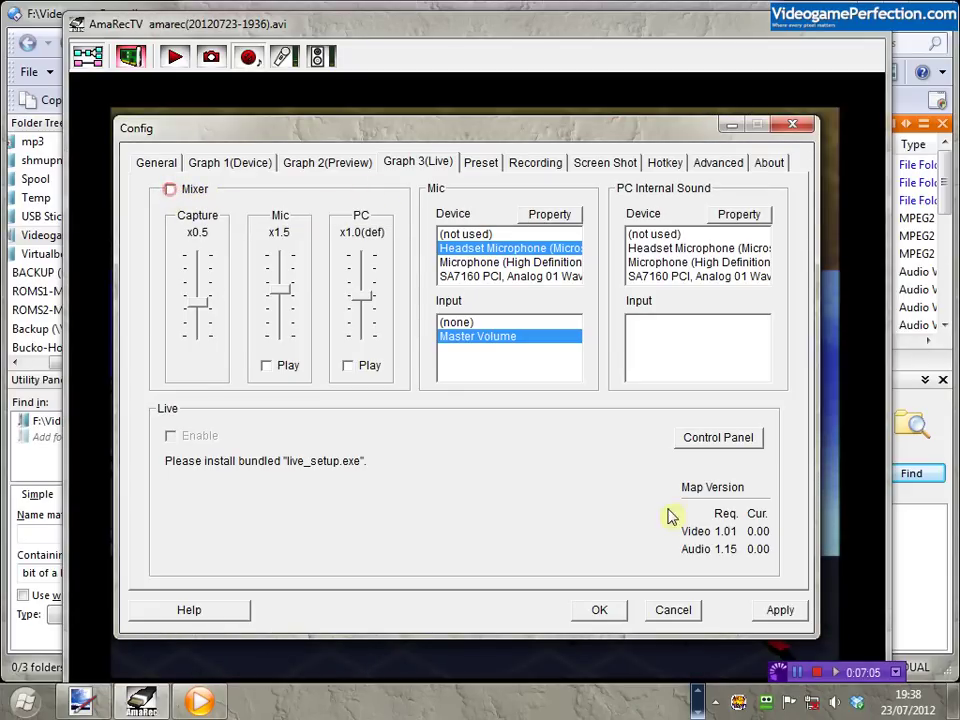
click(599, 610)
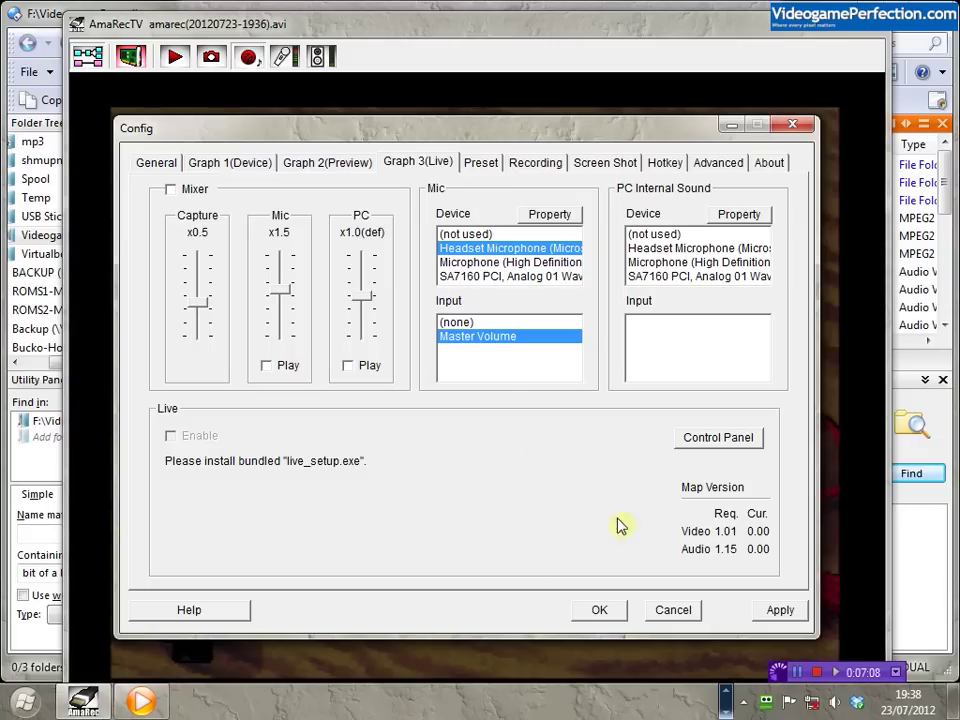
click(155, 703)
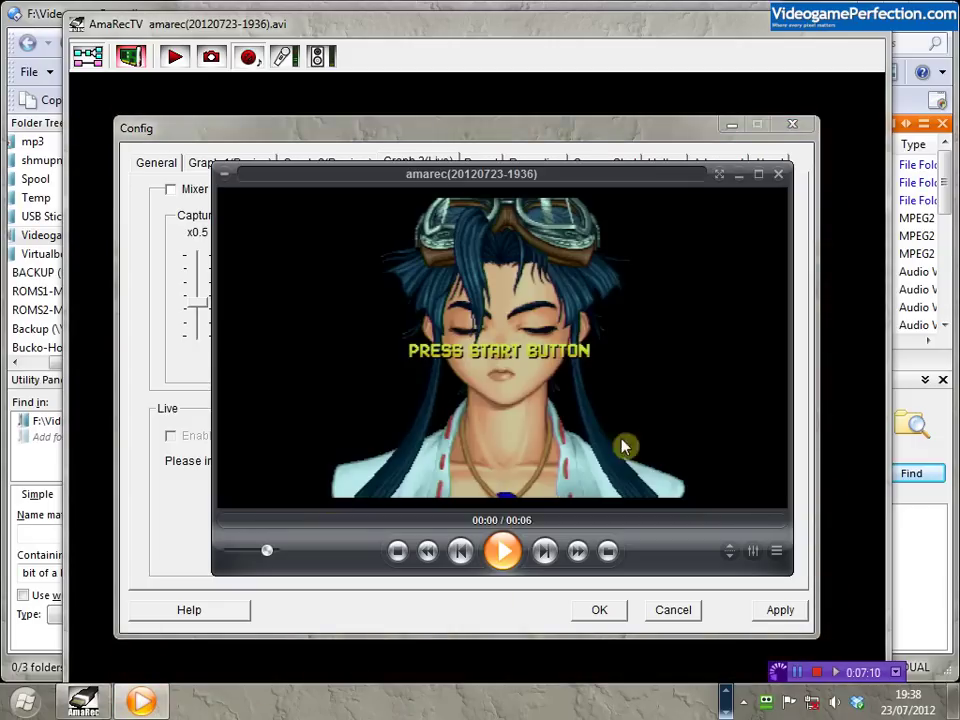